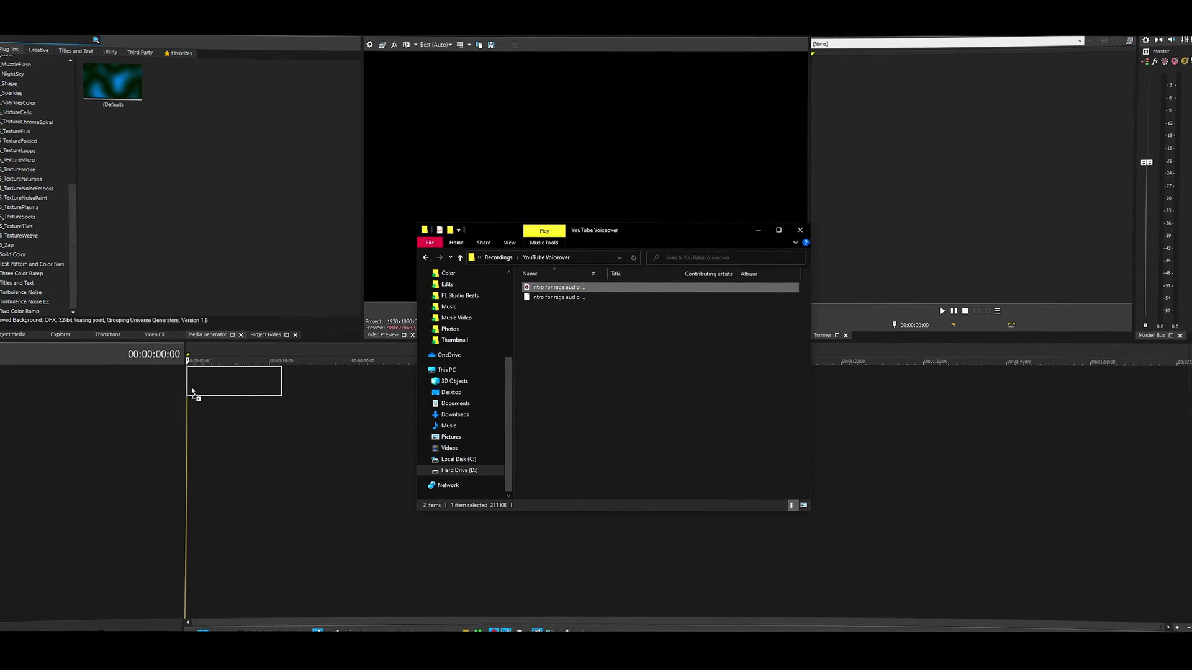
Drag the 'intro for rage audio fx' voiceover file onto the timeline.
{"action": "left_click_drag", "start_coordinate": [192, 392], "coordinate": [193, 391]}
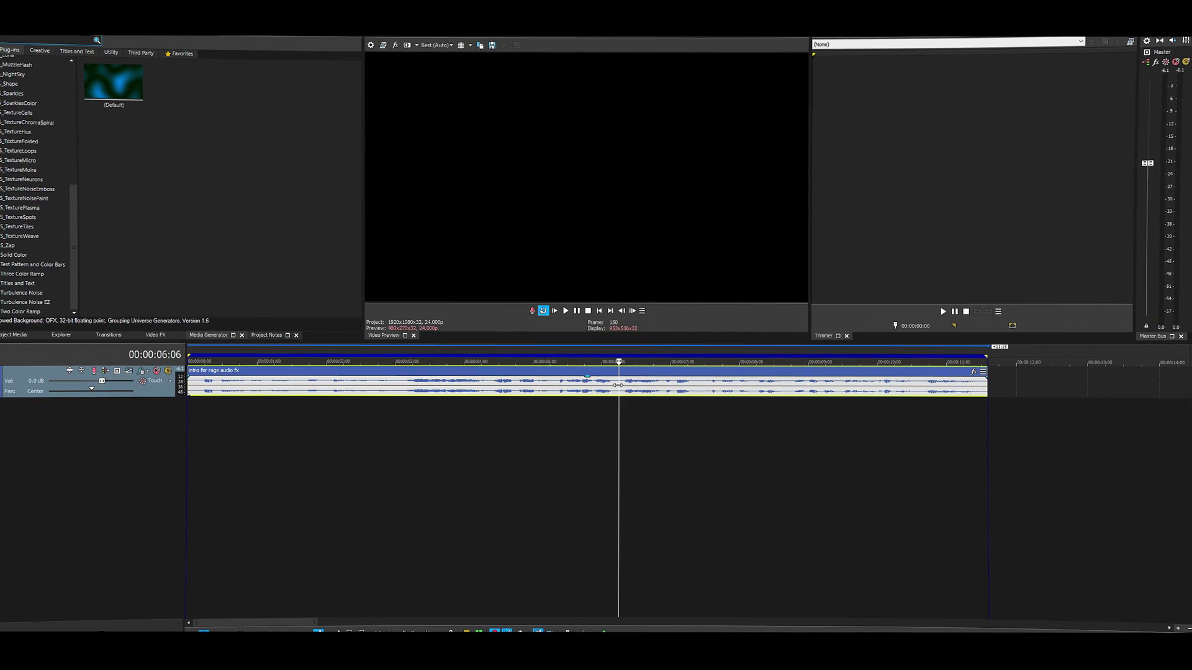
Split off a short voiceover section and add Distortion to its event effects.
{"action": "key", "text": "s"}
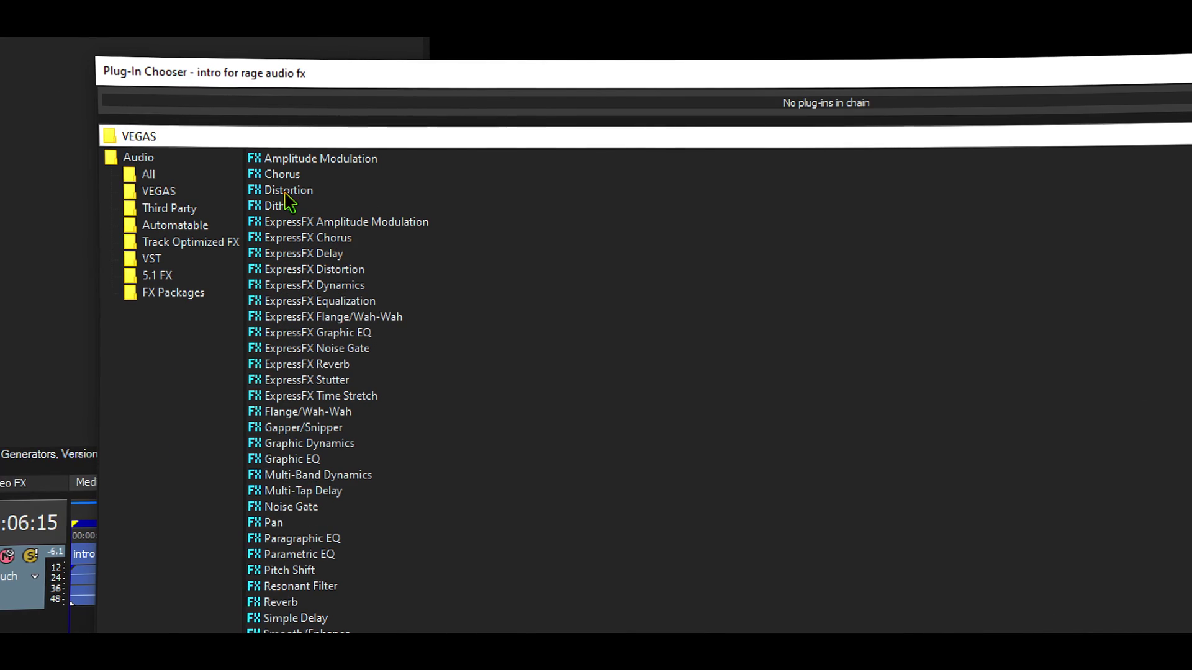
{"action": "left_click", "coordinate": [292, 191]}
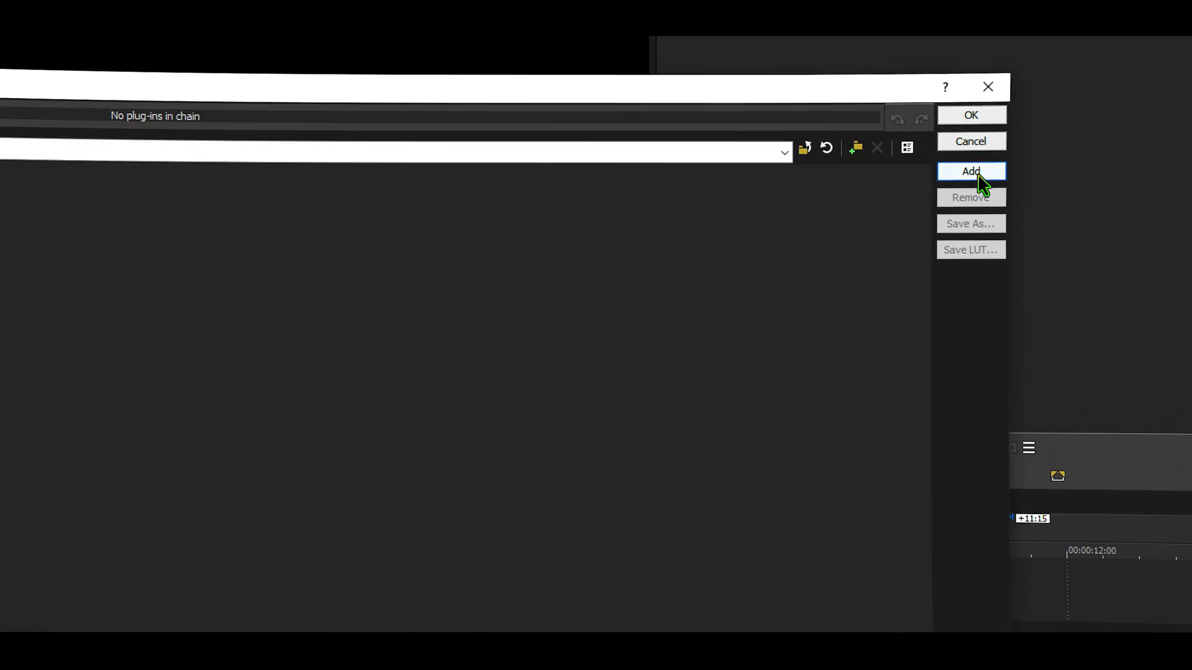
{"action": "left_click", "coordinate": [972, 171]}
Confirm Distortion, preview the voiceover, then open the distorted event's preset list.
{"action": "left_click", "coordinate": [971, 115]}
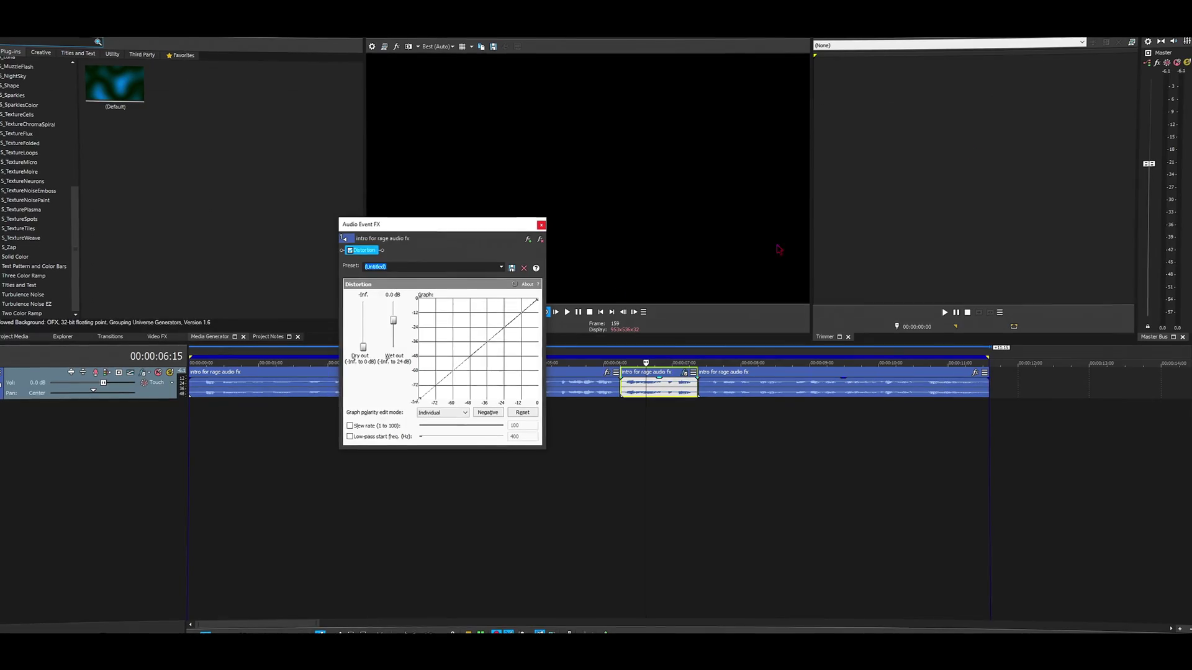
{"action": "left_click_drag", "start_coordinate": [446, 237], "coordinate": [442, 257]}
{"action": "left_click_drag", "start_coordinate": [577, 426], "coordinate": [728, 425]}
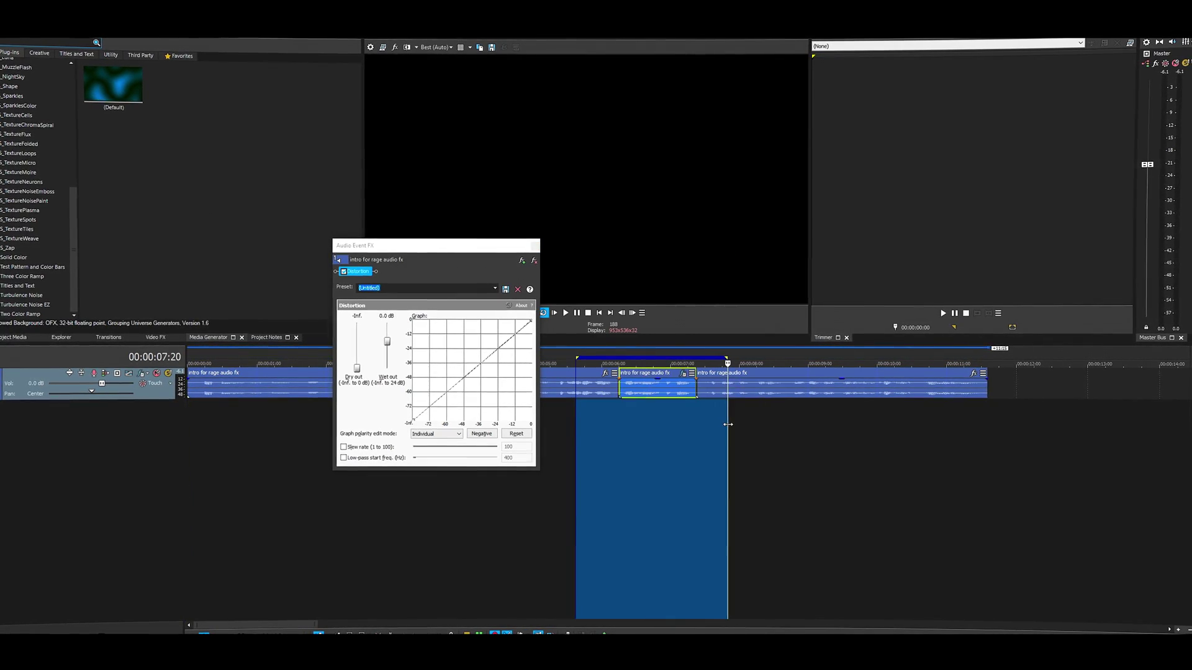
{"action": "left_click", "coordinate": [627, 421]}
{"action": "key", "text": "space"}
{"action": "scroll", "coordinate": [708, 424], "scroll_direction": "up", "scroll_amount": 3}
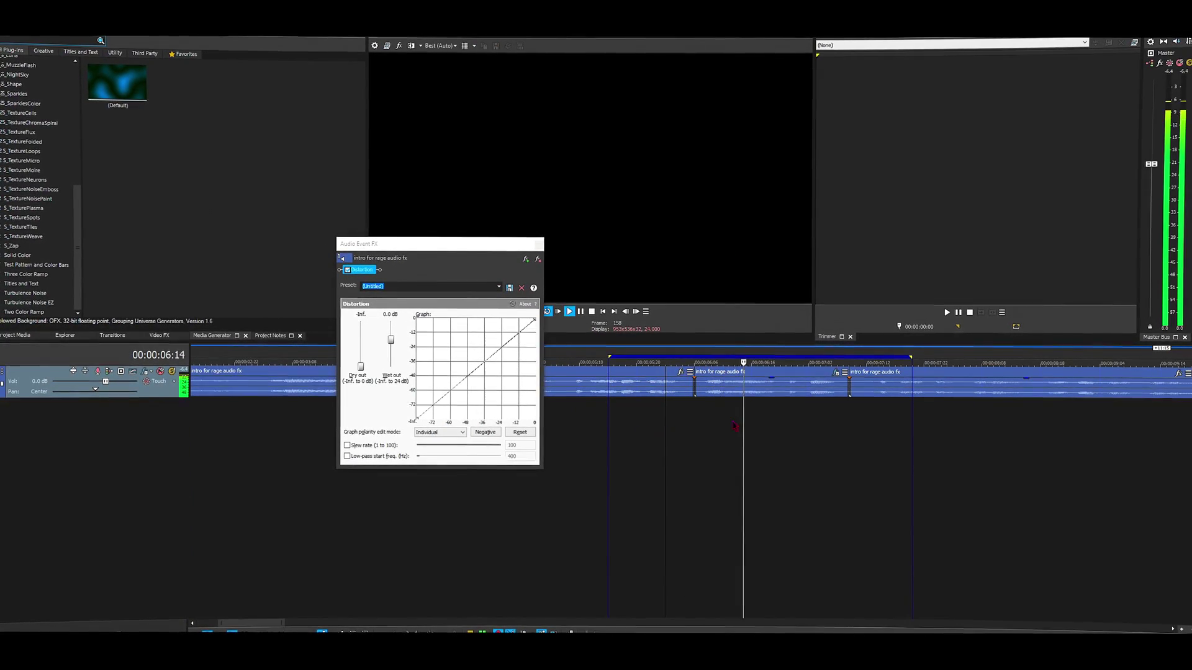
{"action": "left_click", "coordinate": [728, 393]}
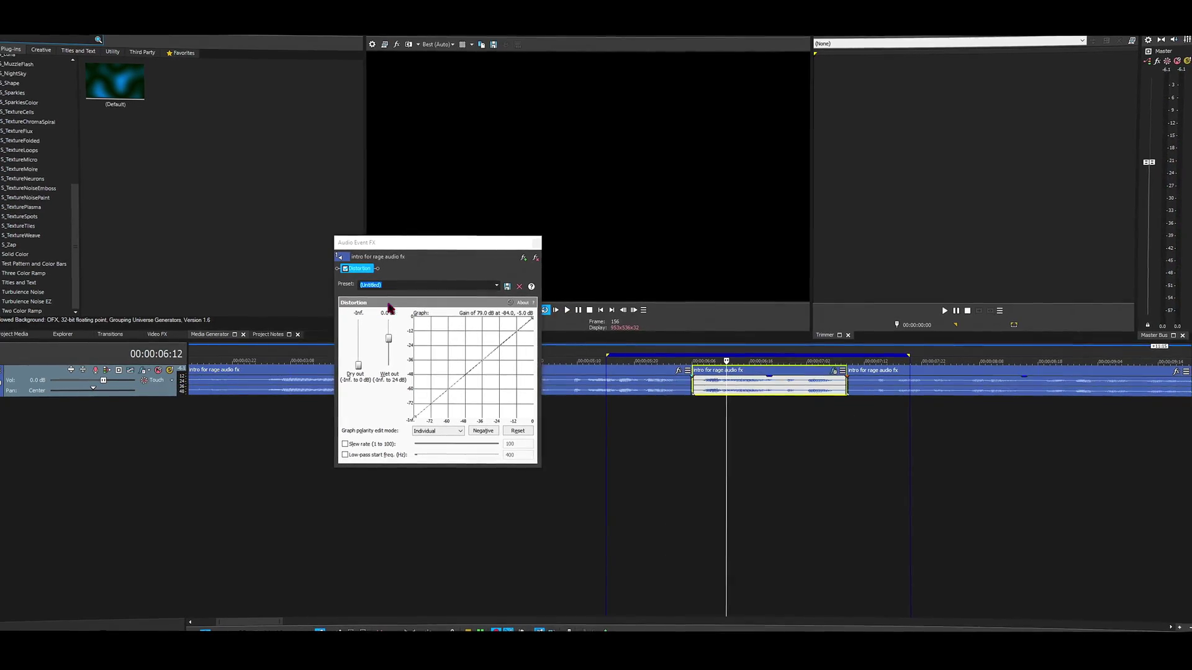
{"action": "left_click", "coordinate": [497, 286]}
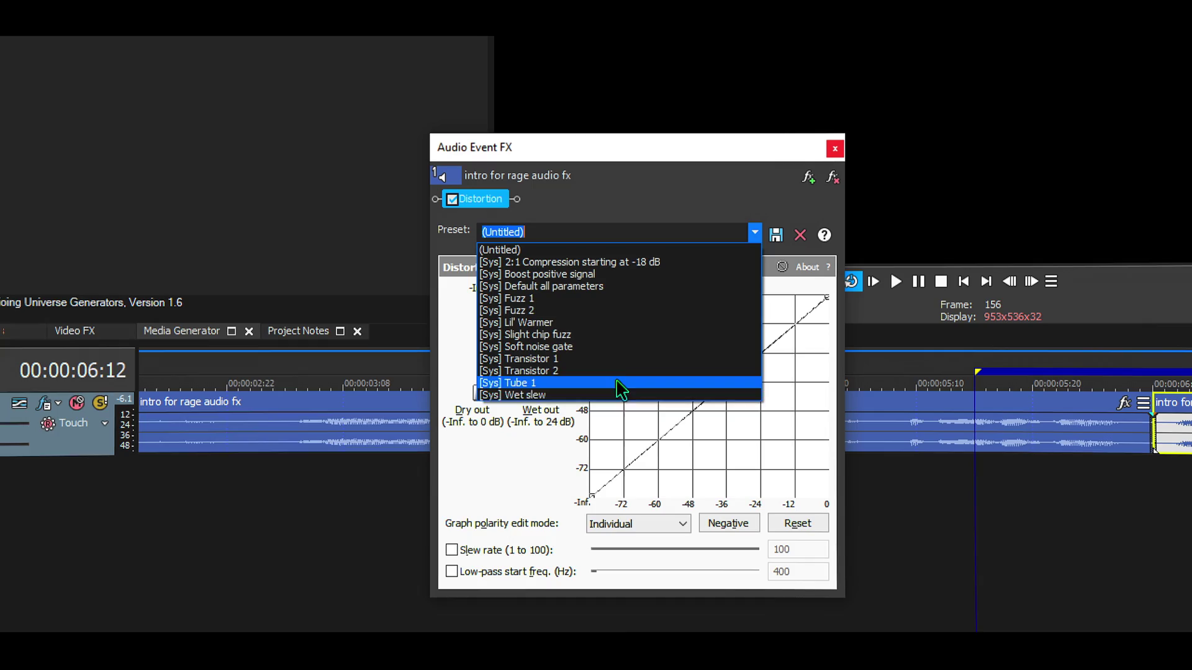
Audition the [Sys] Tube 1 preset, then apply [Sys] Boost positive signal and close the window.
{"action": "left_click", "coordinate": [633, 383]}
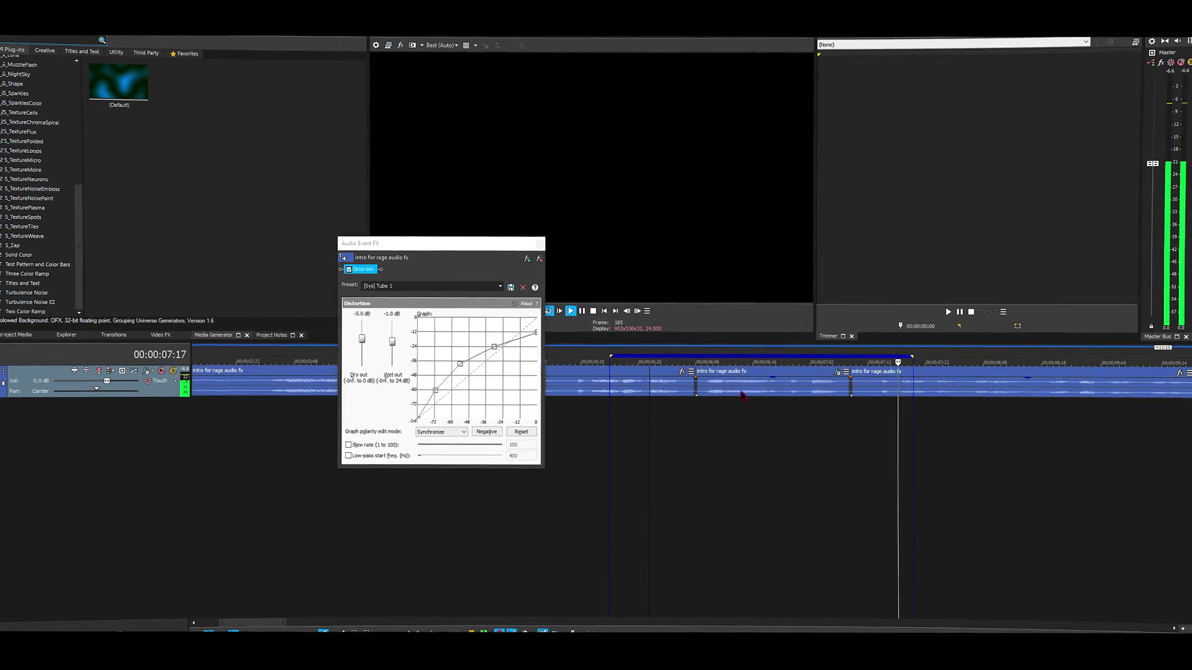
{"action": "key", "text": "space"}
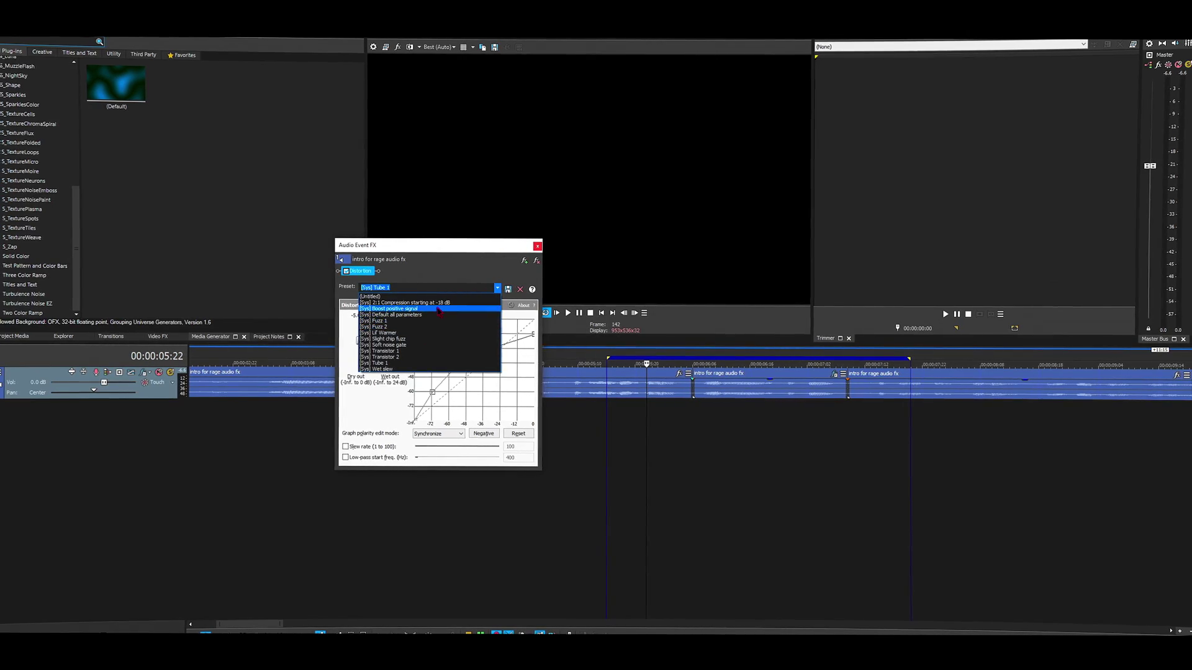
{"action": "left_click", "coordinate": [396, 309]}
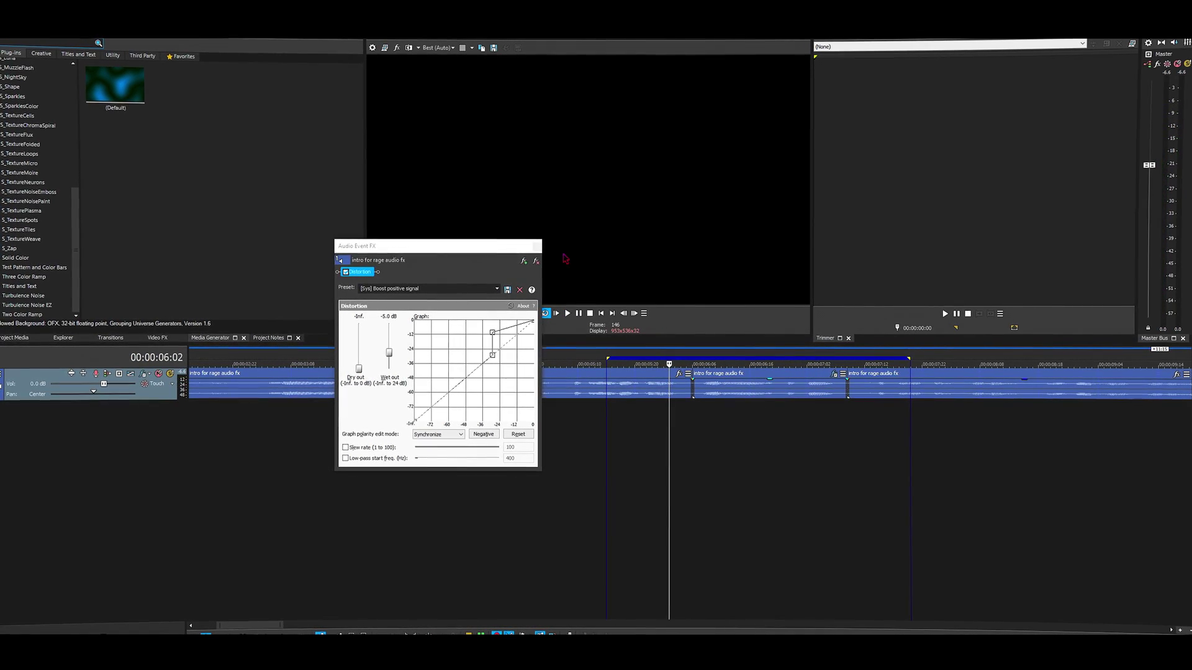
{"action": "left_click", "coordinate": [538, 247]}
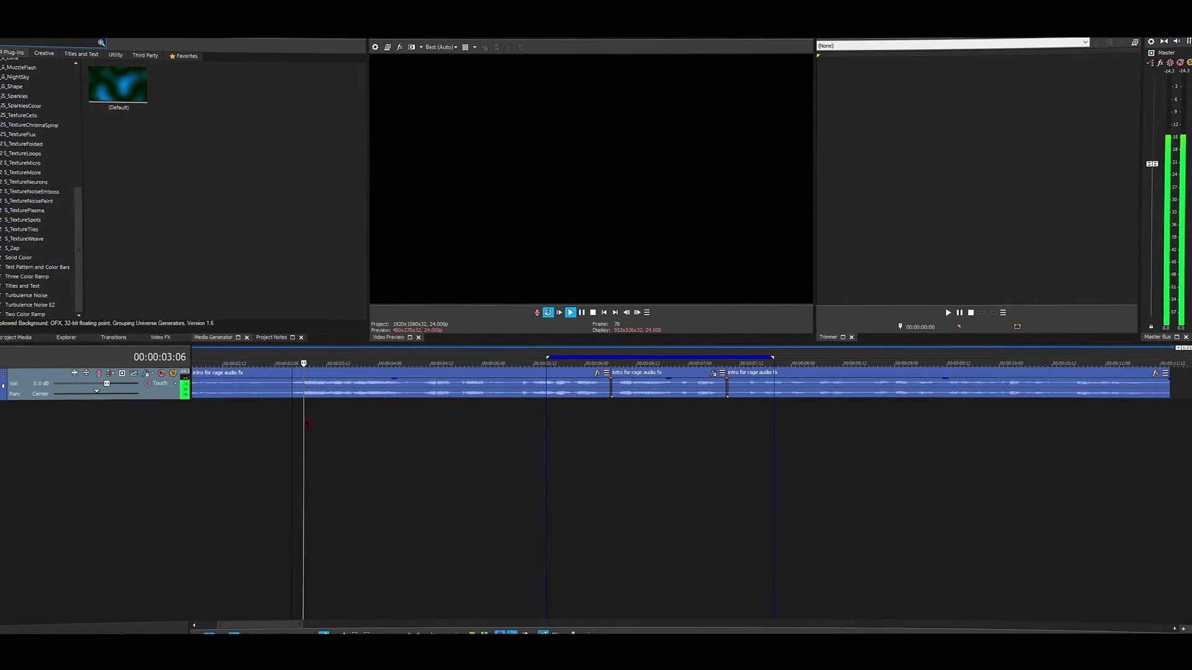
{"action": "scroll", "coordinate": [441, 429], "scroll_direction": "up", "scroll_amount": 1}
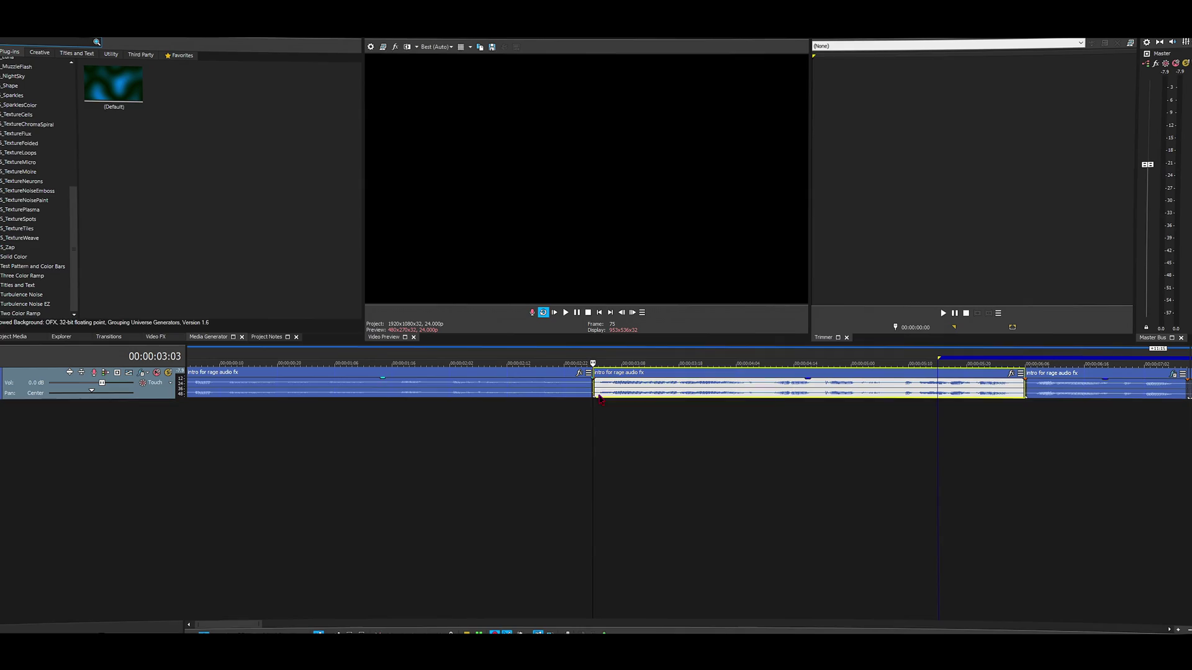
Add Distortion to a second voiceover event.
{"action": "left_click", "coordinate": [746, 372]}
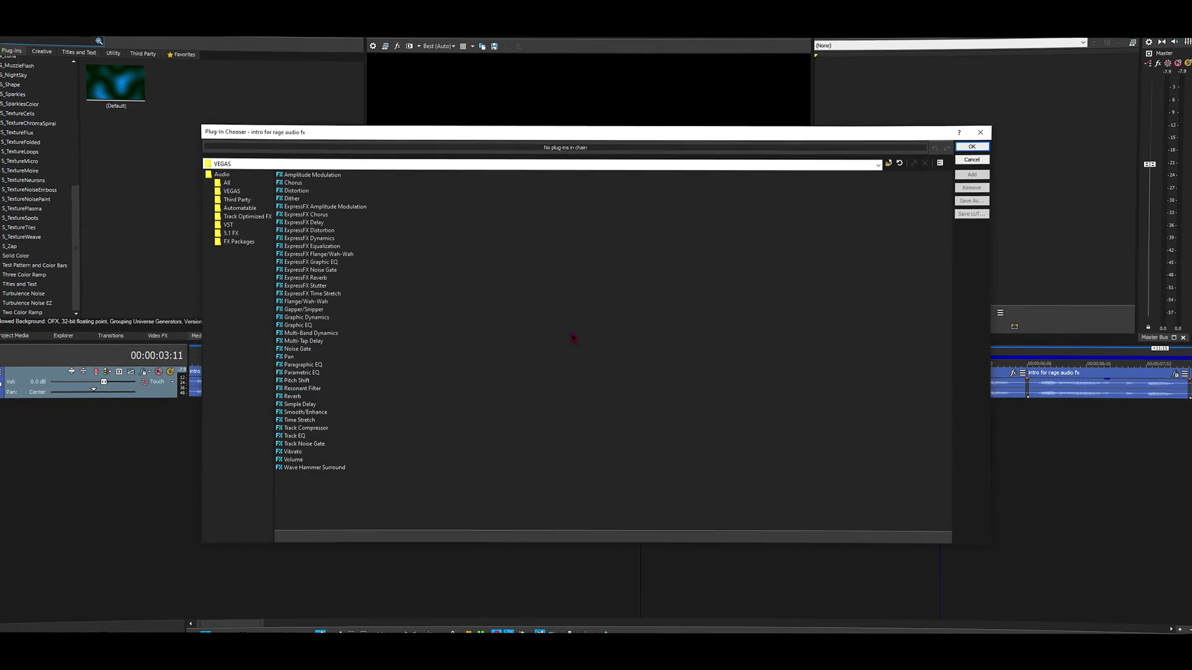
{"action": "double_click", "coordinate": [301, 189]}
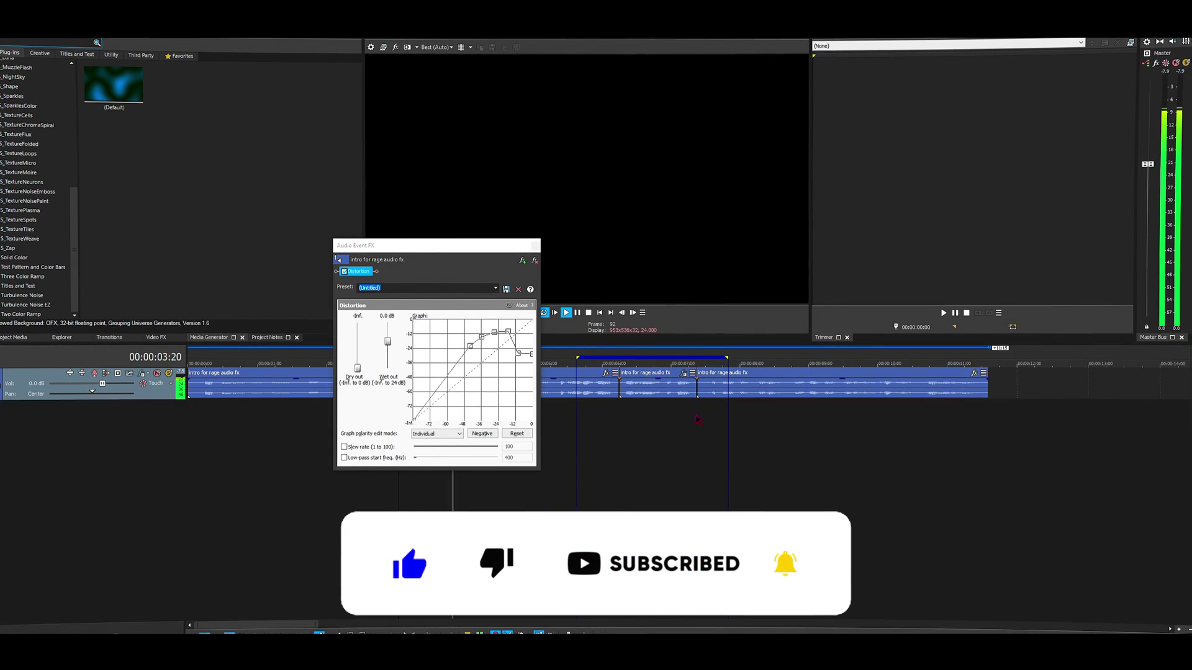
Play back the timeline to hear the distorted sections.
{"action": "key", "text": "space"}
{"action": "scroll", "coordinate": [699, 426], "scroll_direction": "up", "scroll_amount": 3}
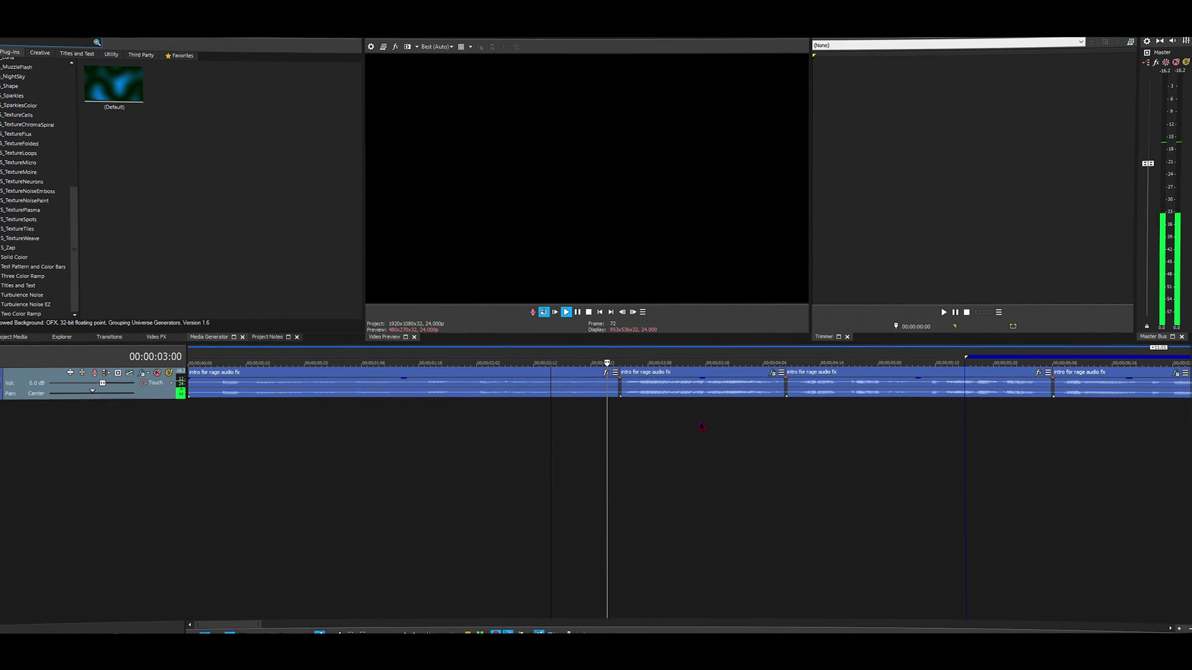
{"action": "scroll", "coordinate": [702, 427], "scroll_direction": "down", "scroll_amount": 4}
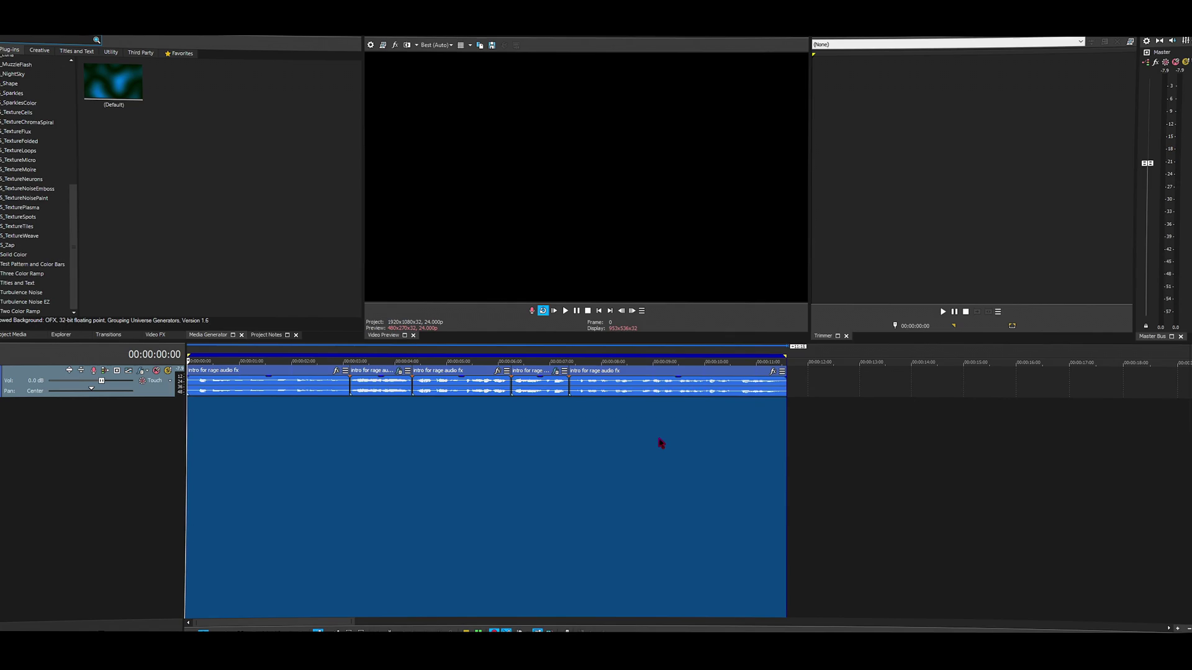